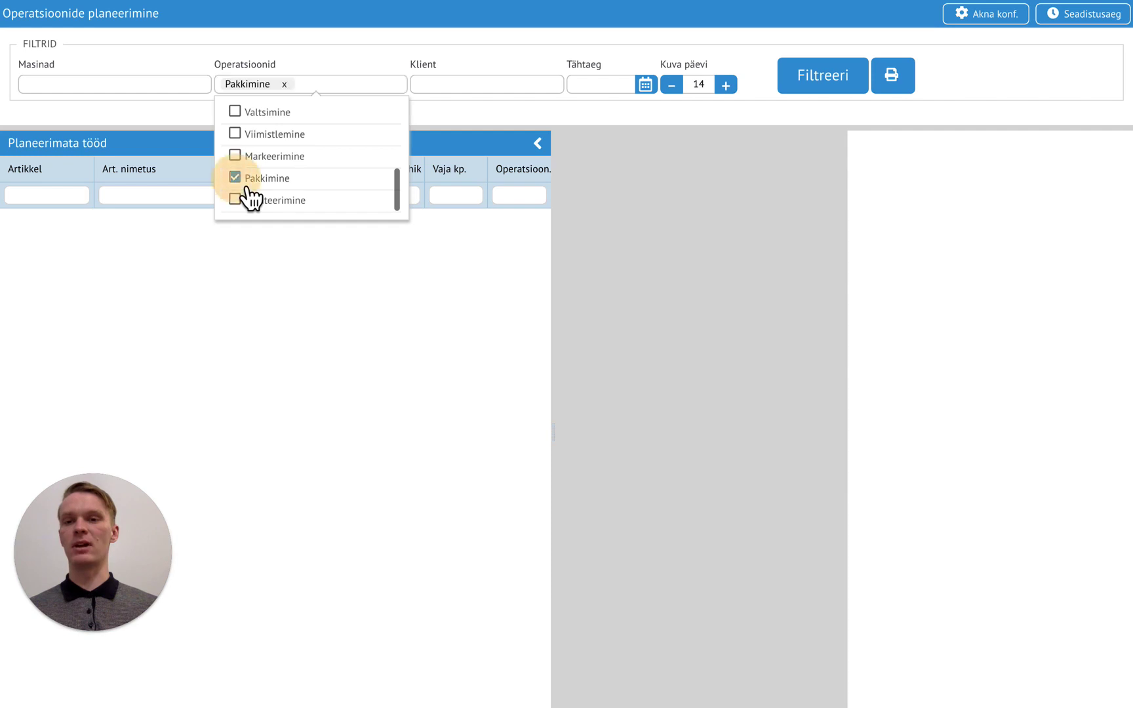
Step: Apply the Pakkimine operation filter and select the first three jobs in the unplanned list
left_click(381, 59)
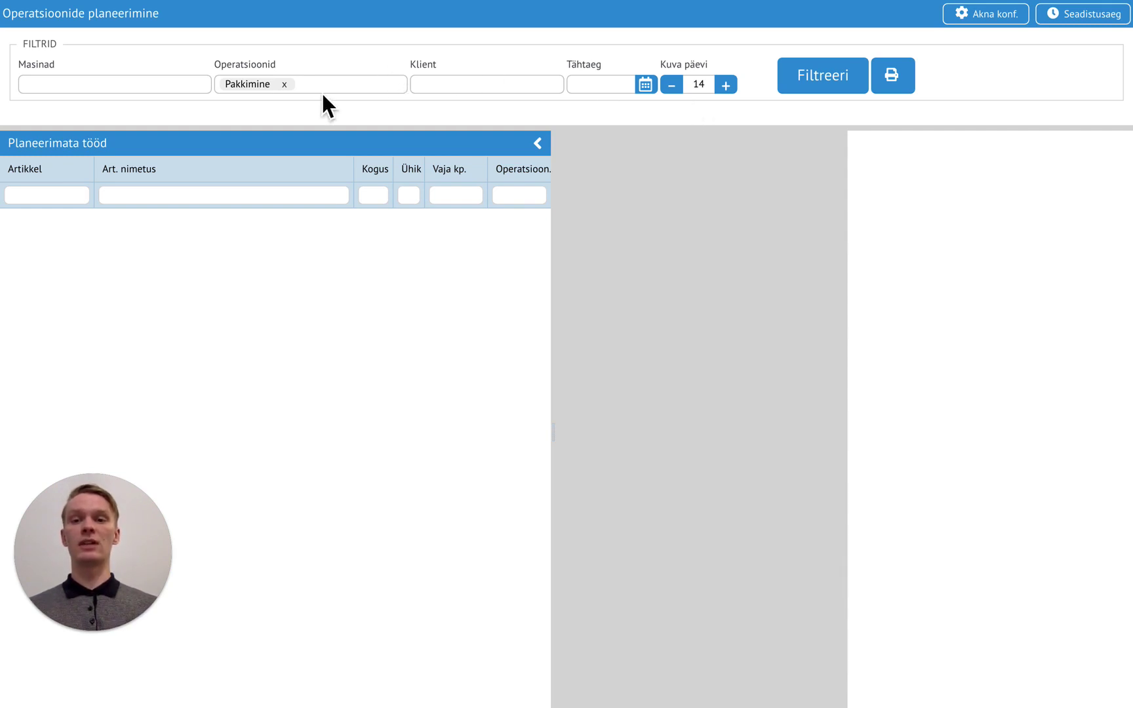
left_click(809, 84)
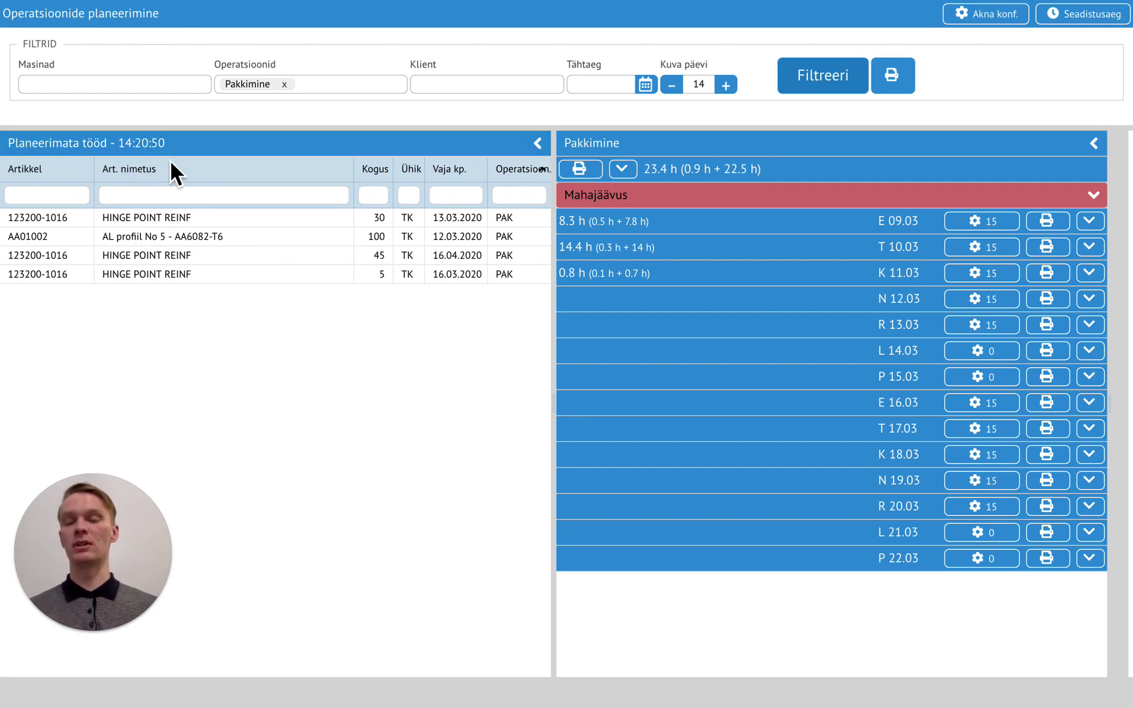
left_click(172, 222)
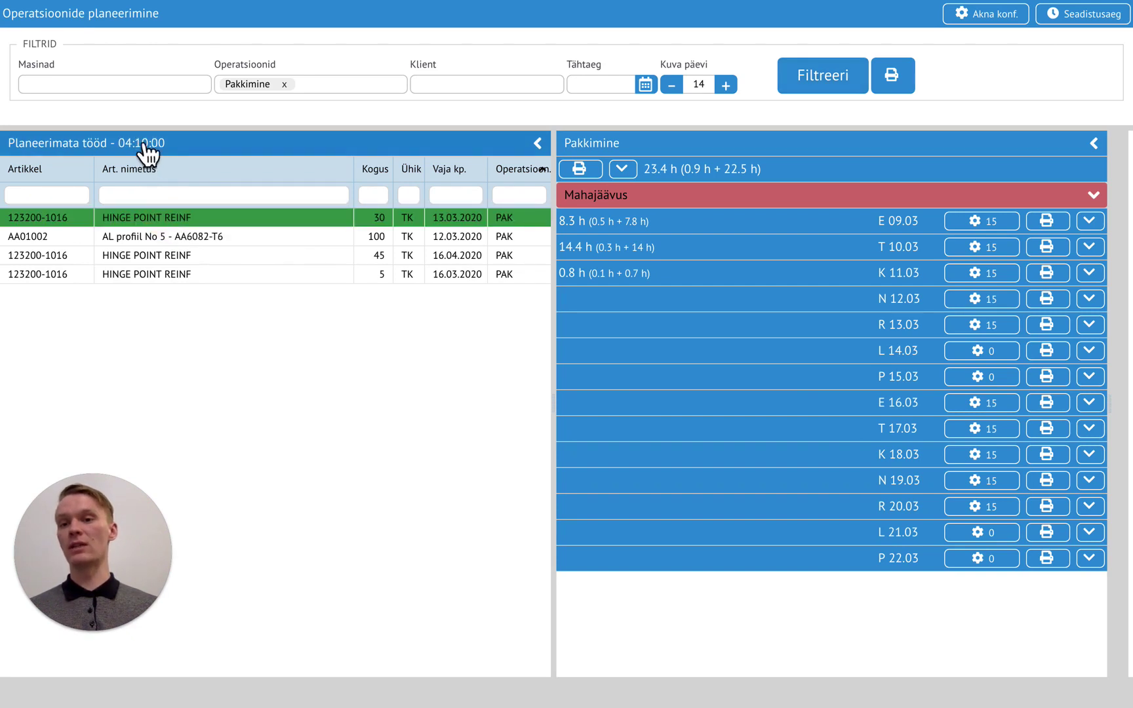
left_click(166, 257, "shift")
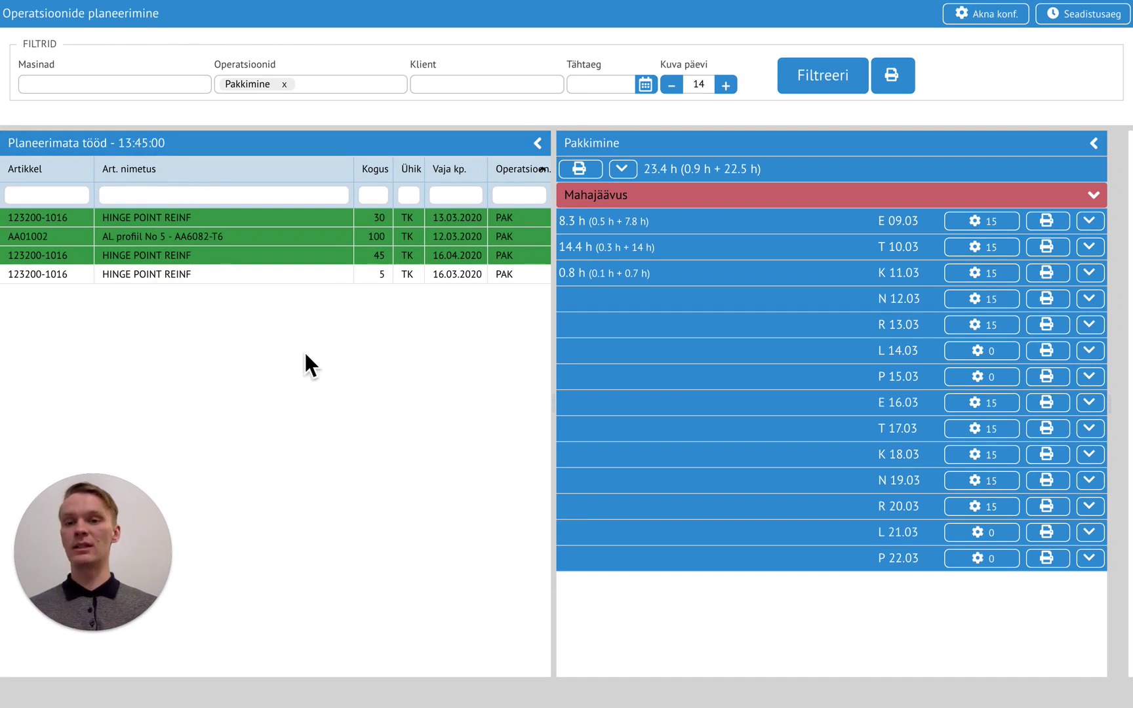
Step: Show the TT nr column in the unplanned jobs table and sort the jobs by Vaja kp., earliest first
left_click(315, 175)
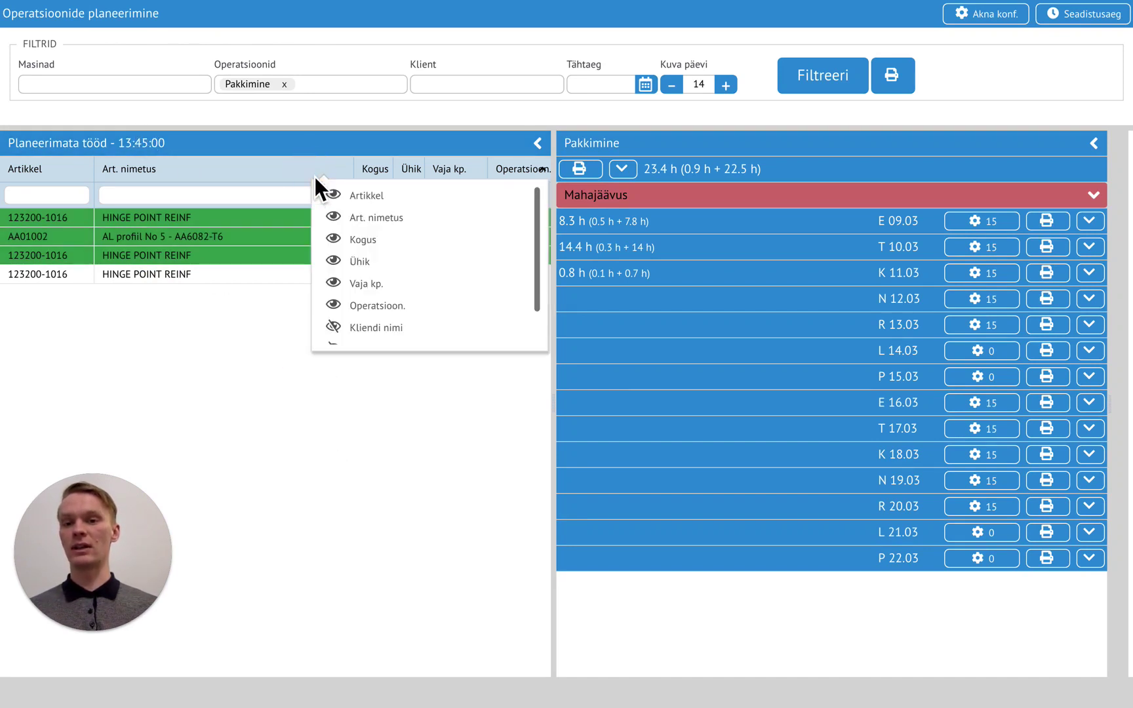
scroll(385, 262, "down", 1)
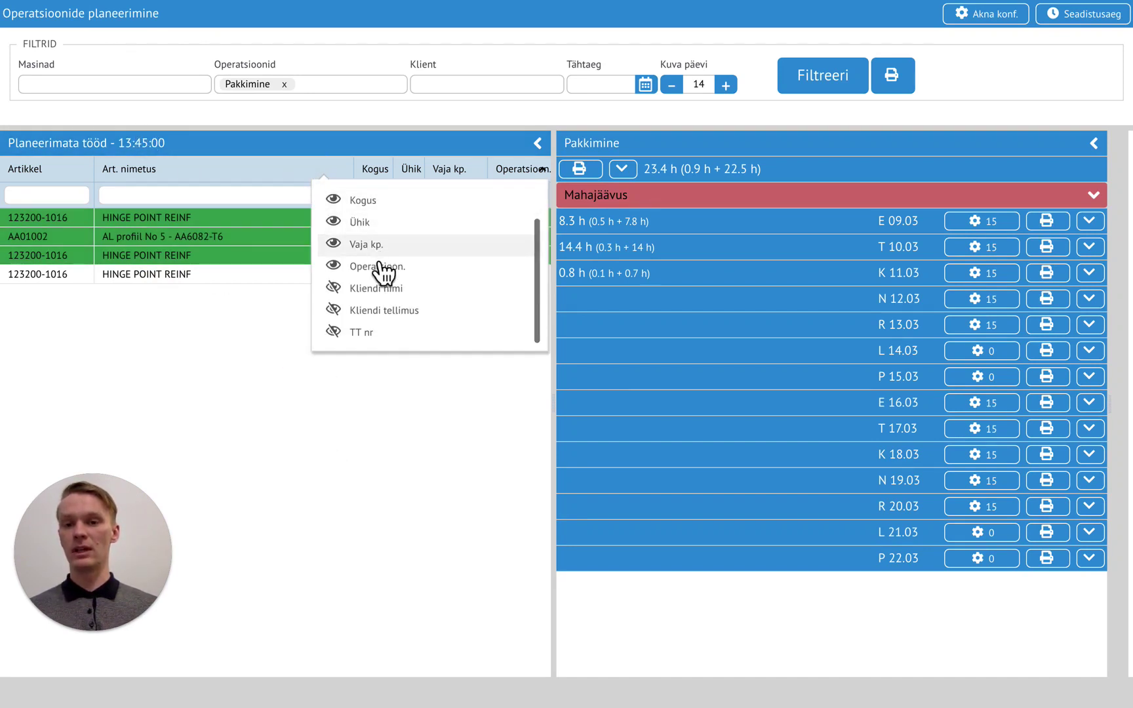
left_click(371, 337)
left_click(216, 348)
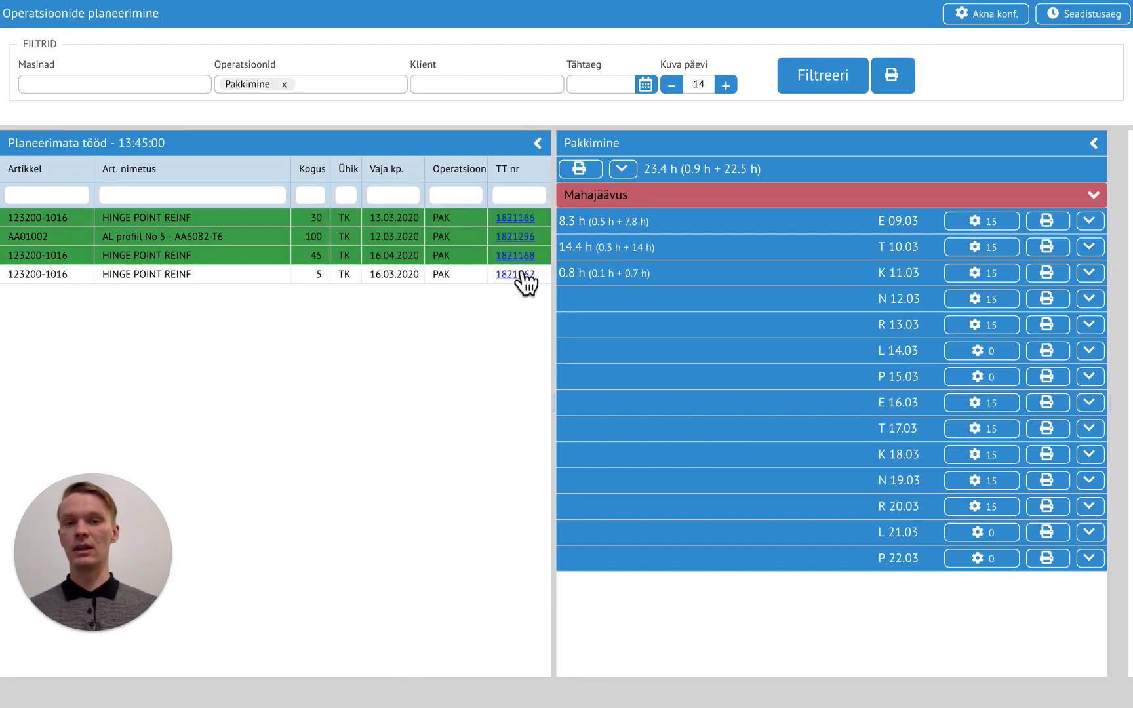
left_click(255, 255)
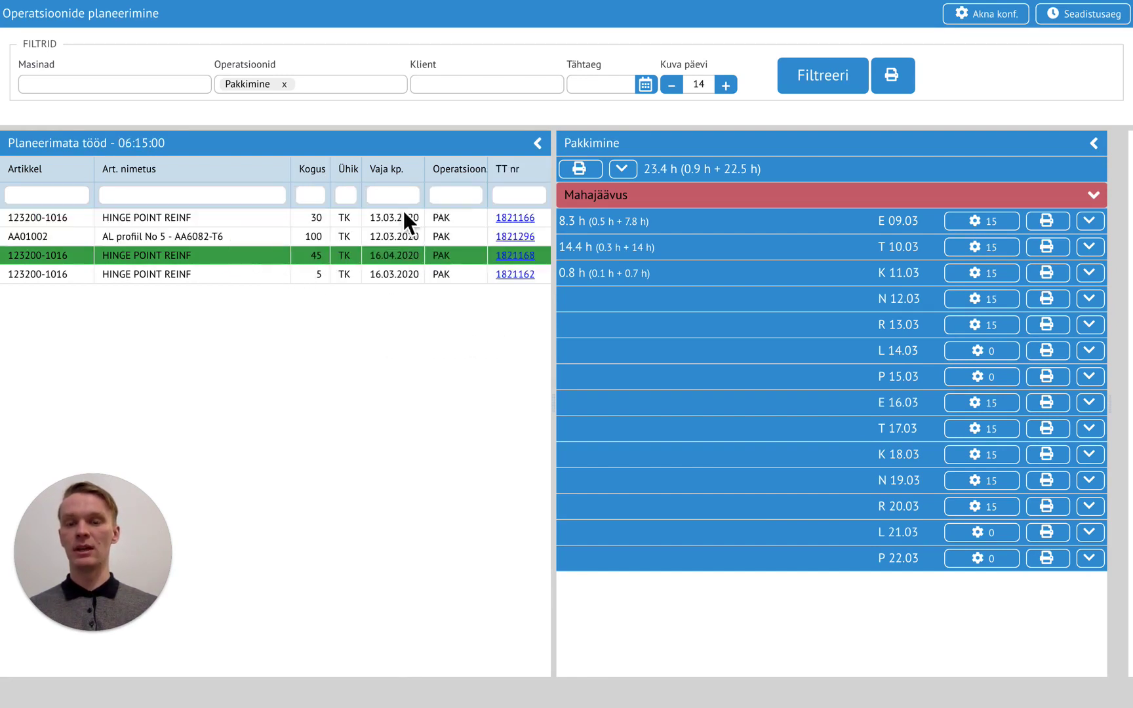
left_click(410, 169)
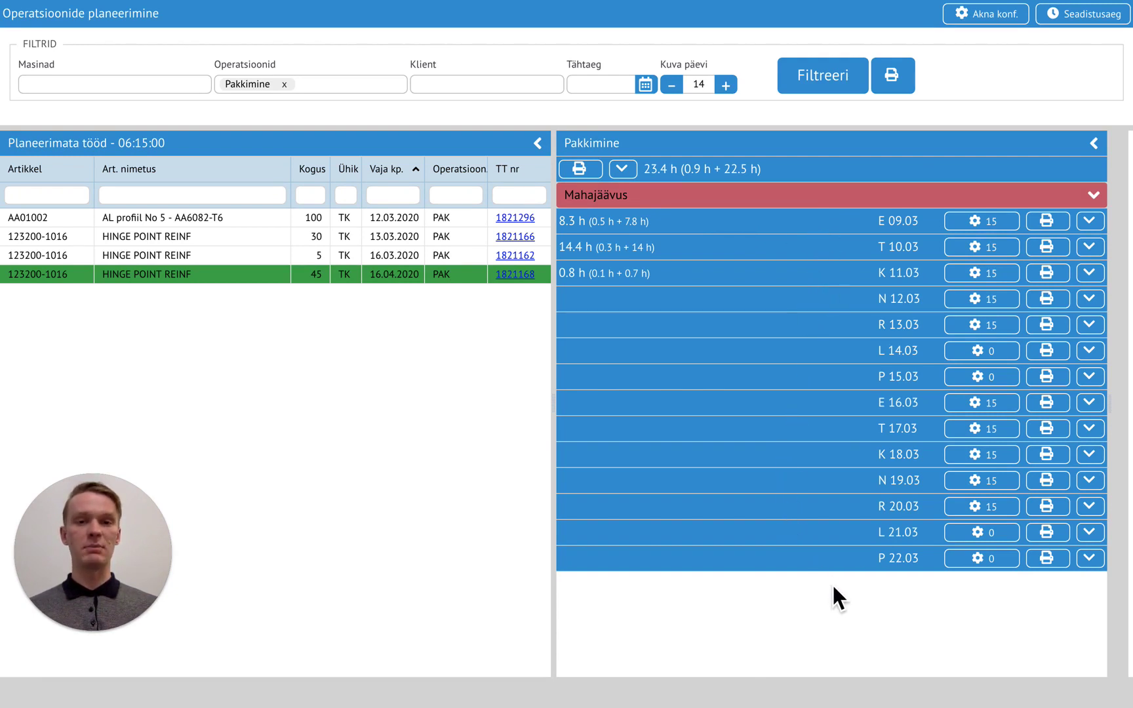
Step: Set the number of displayed days to 7 and reapply the filter to the plan
left_click(679, 89)
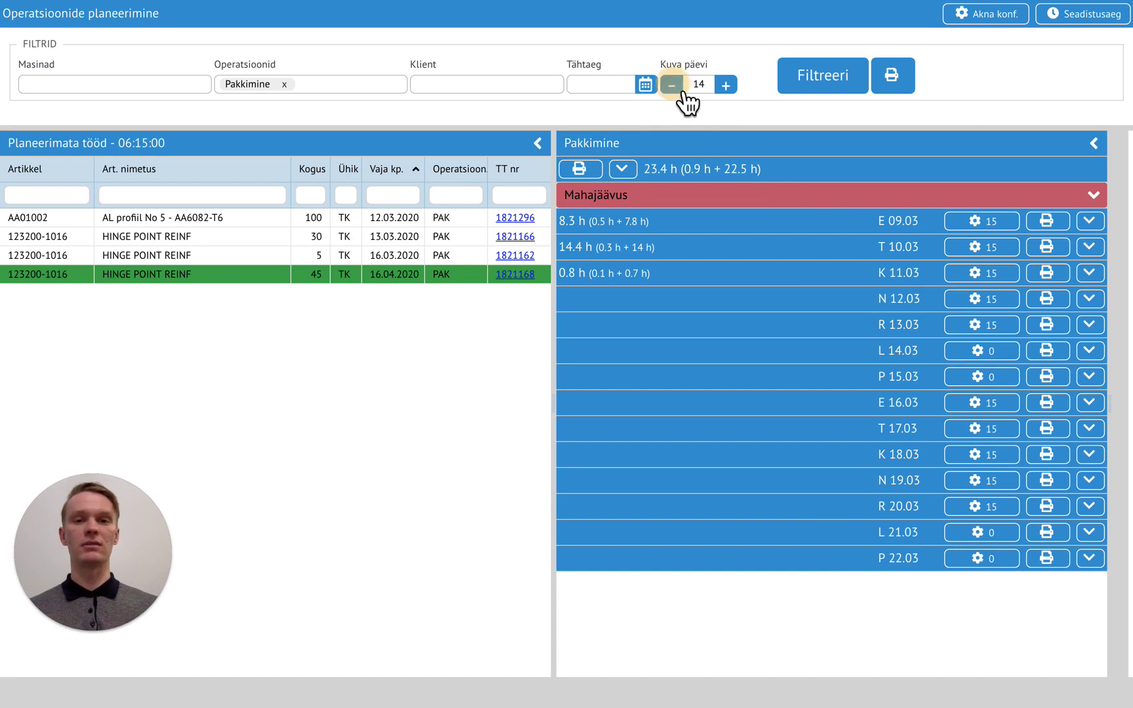
left_click(679, 90)
left_click(679, 89)
left_click(679, 90)
left_click(679, 90)
left_click(679, 90)
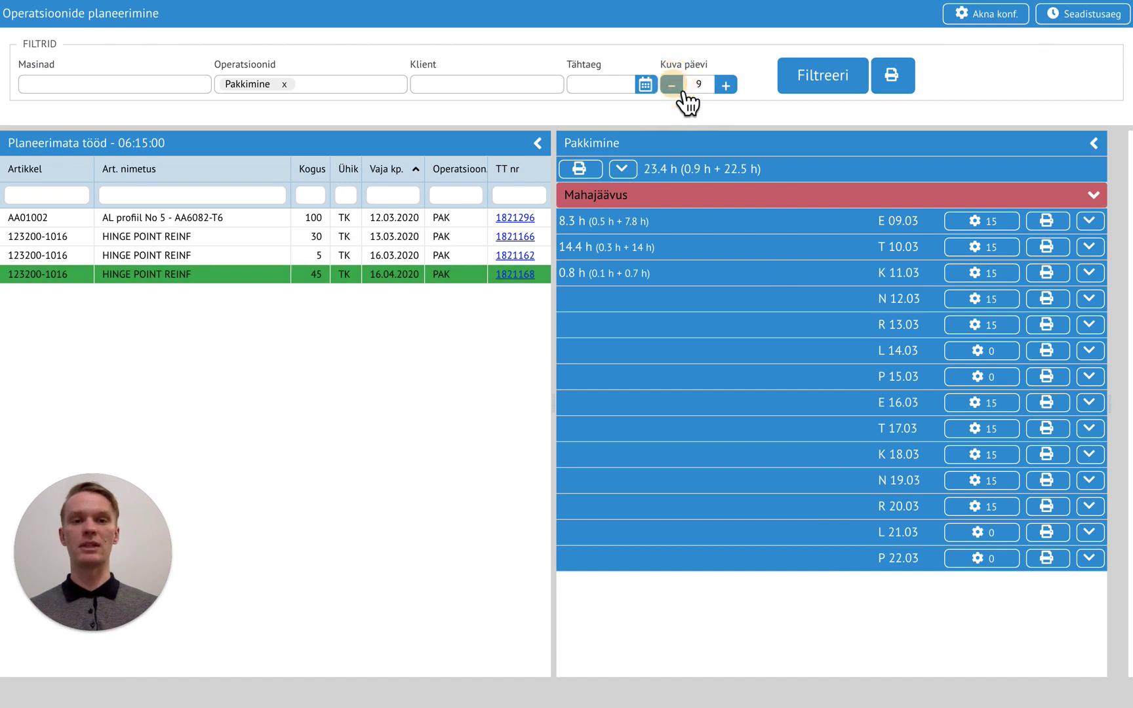
left_click(681, 90)
left_click(680, 91)
left_click(837, 84)
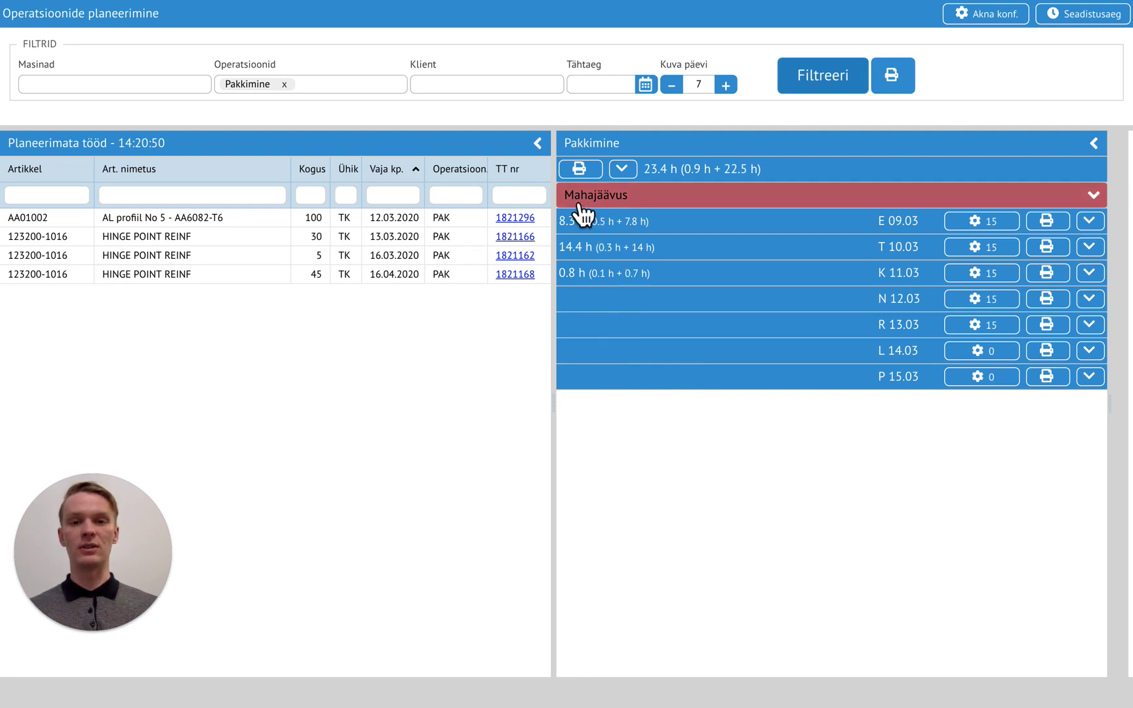
Step: Check the Mahajäävus backlog, and schedule the unplanned AA01002 job of 100 pieces on E 09.03 under Pakkimine
left_click(1071, 196)
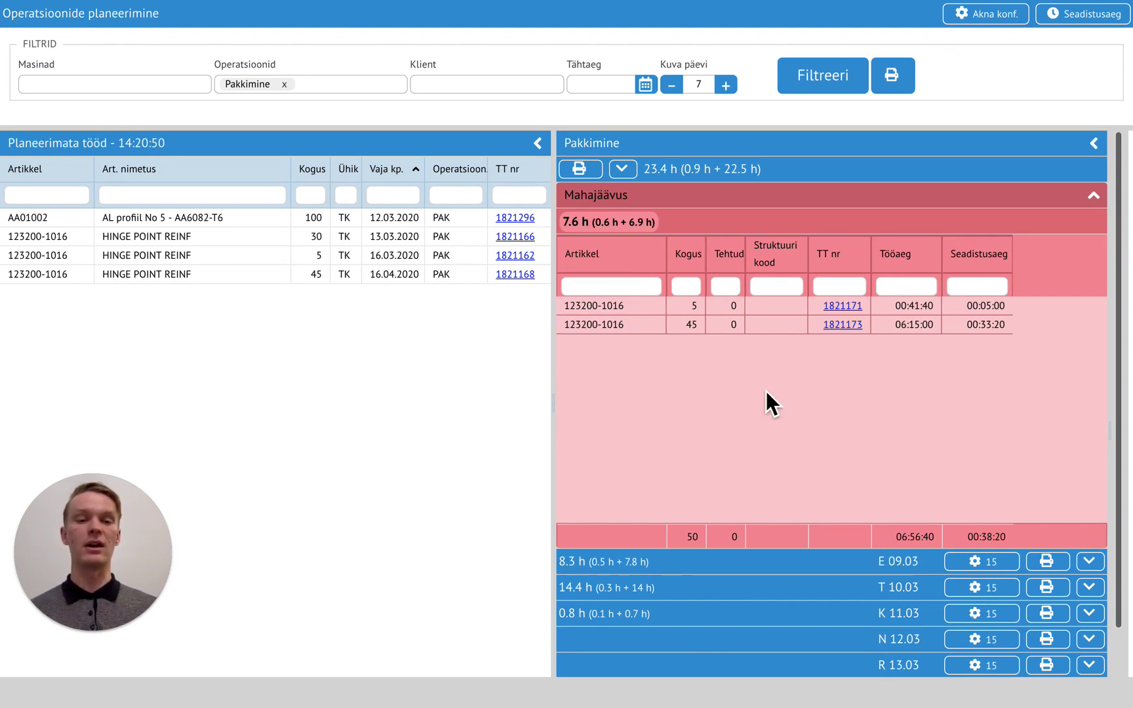
left_click(1096, 197)
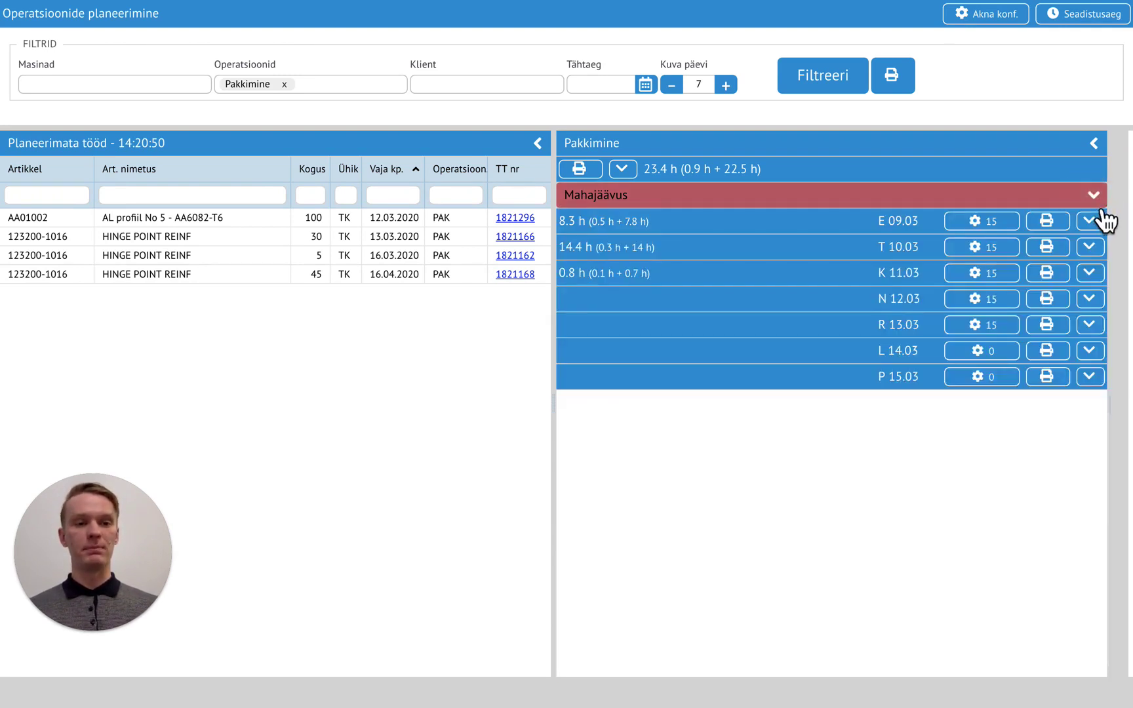
left_click(1102, 228)
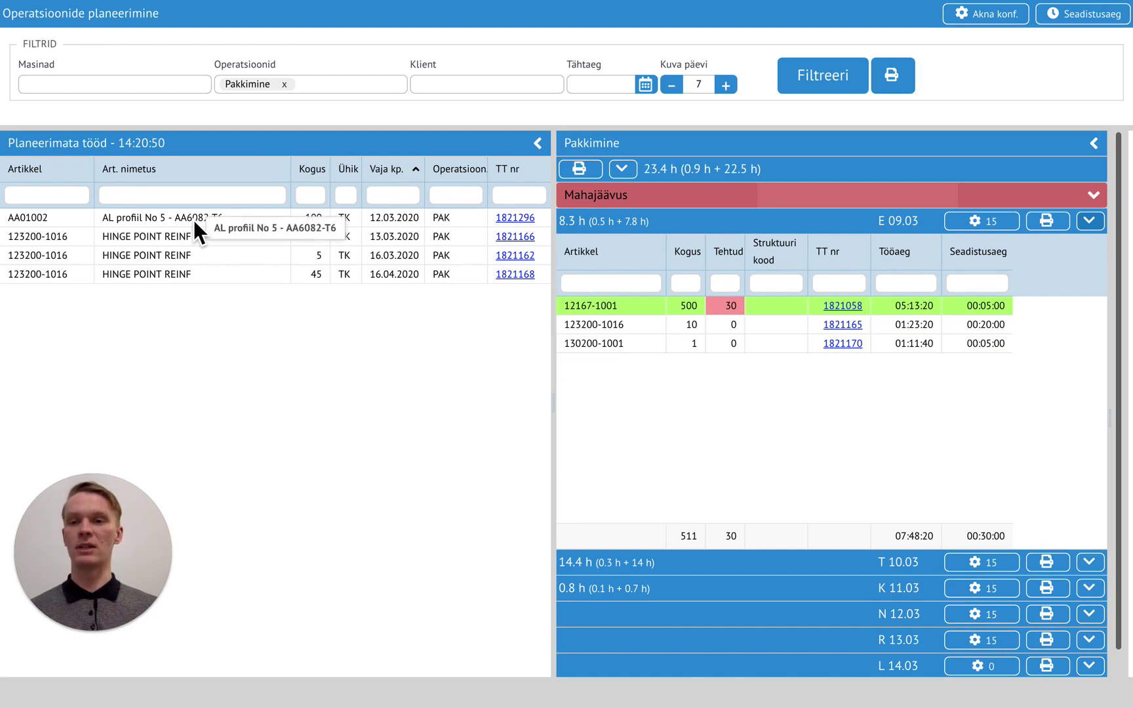
left_click_drag(194, 220, 671, 395)
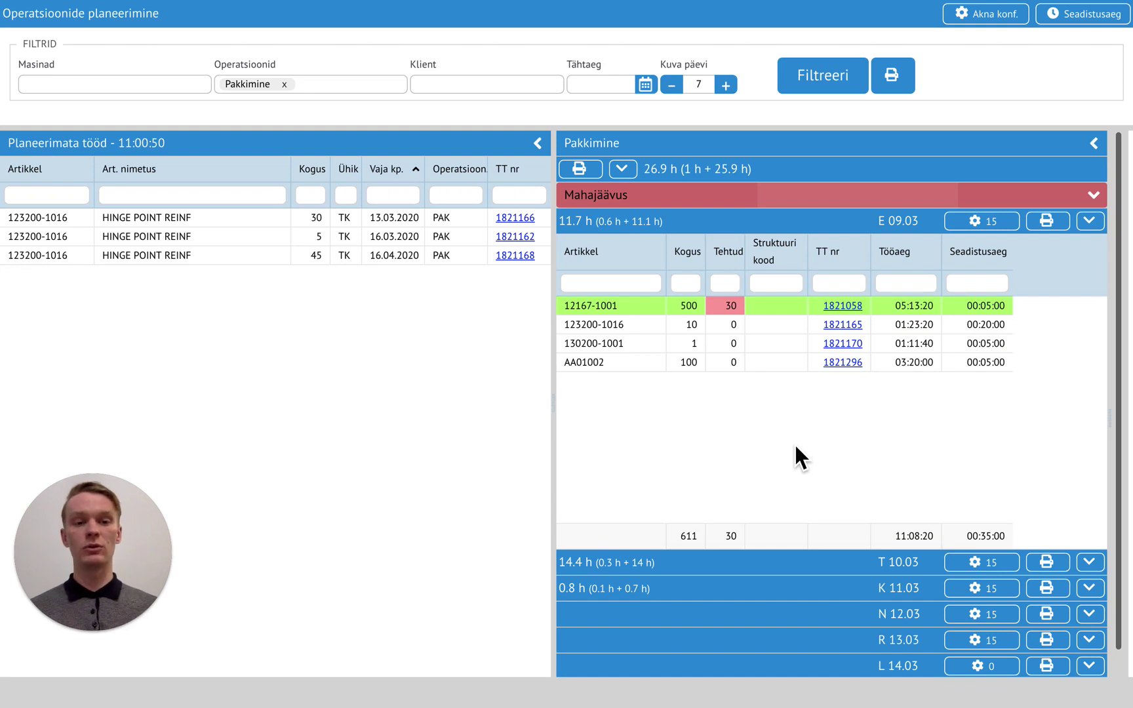
Step: Review the Pakkimine resource hours setting for E 09.03 and collapse that day's job list
left_click(988, 223)
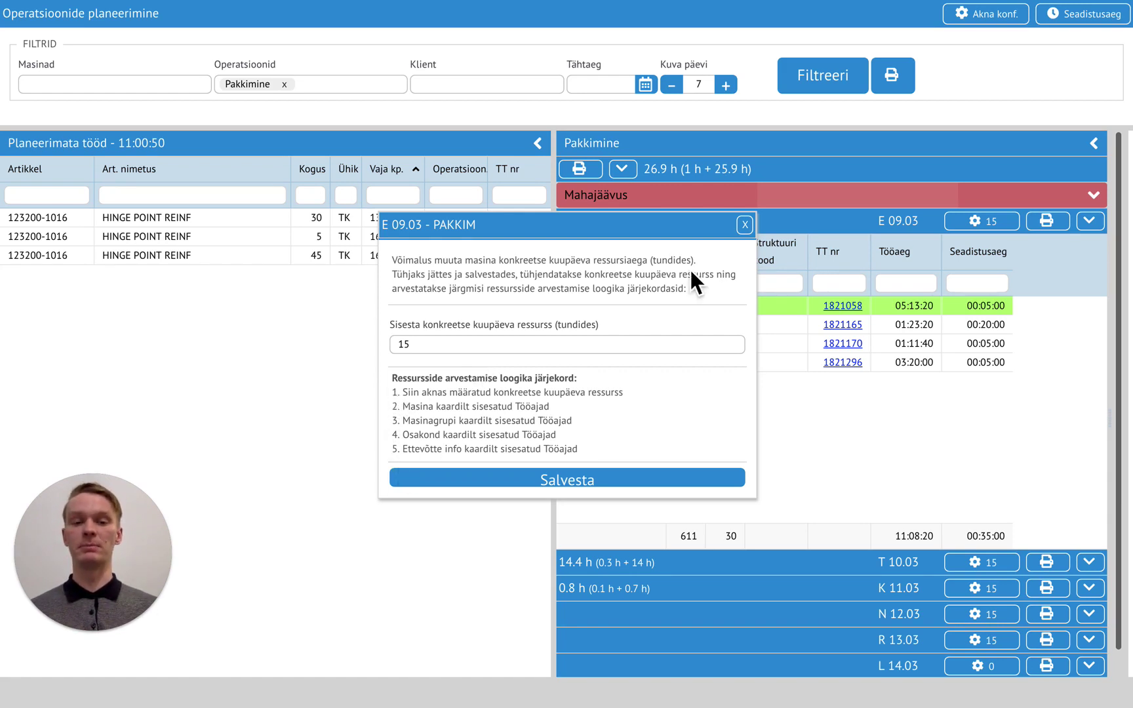
left_click(744, 226)
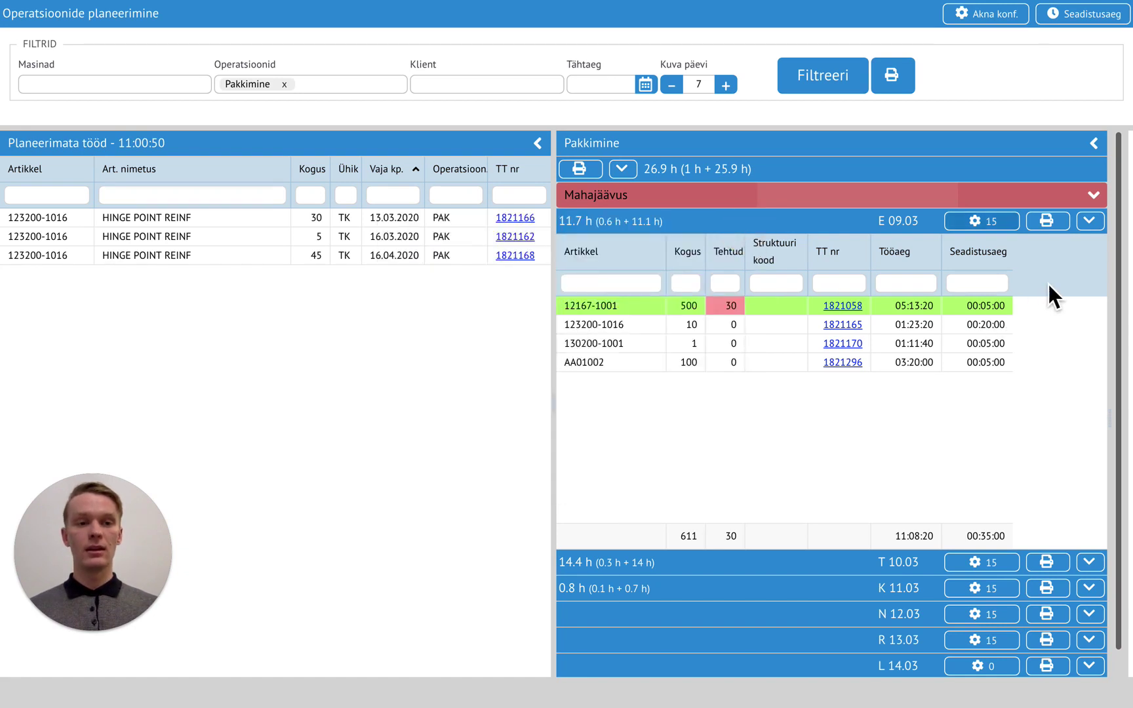
left_click(1097, 225)
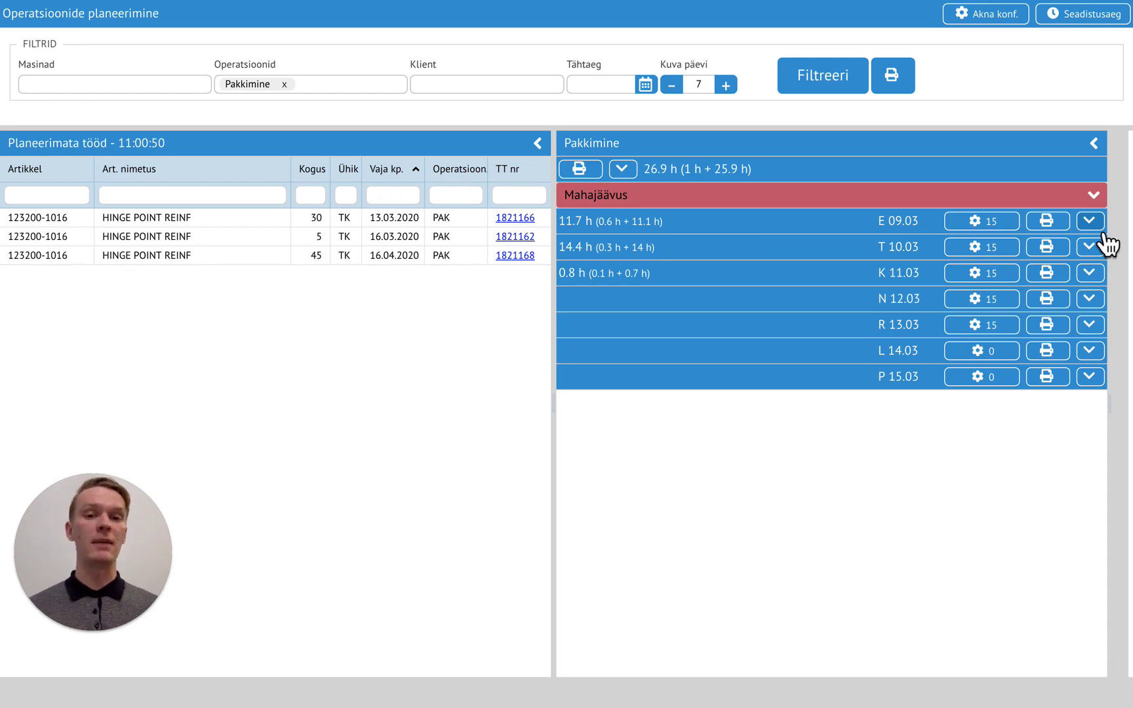
Step: Set the Pakkimine resource for T 10.03 to 13 hours and save it
left_click(983, 249)
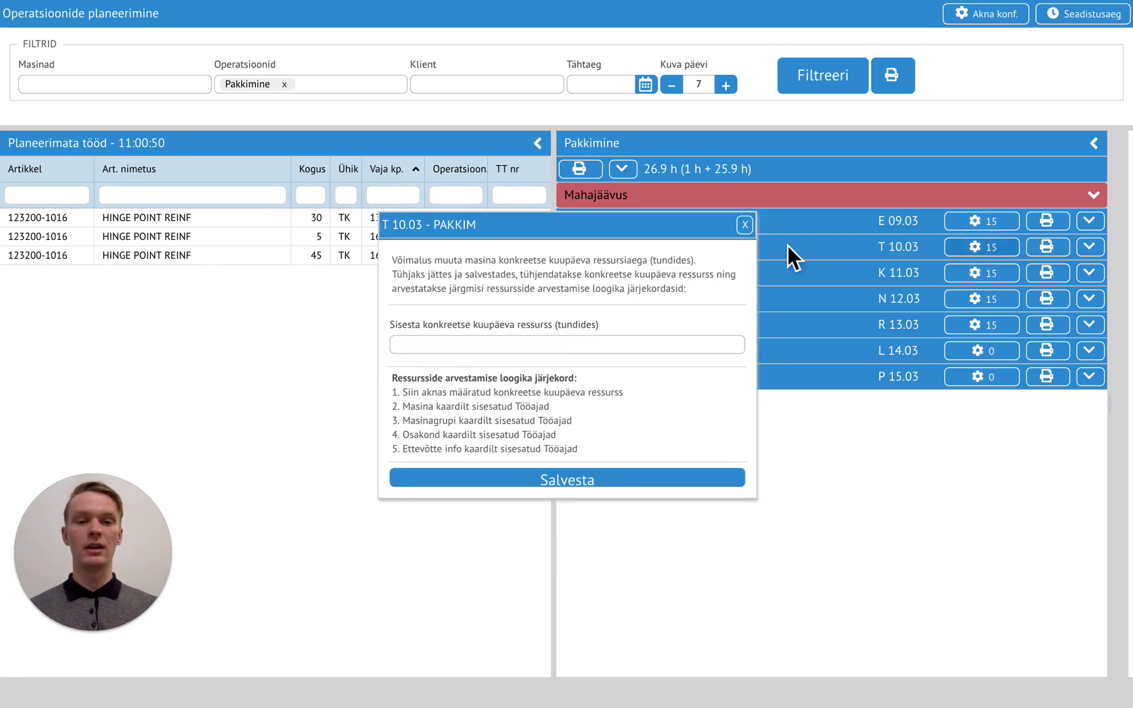
left_click(505, 345)
type("13")
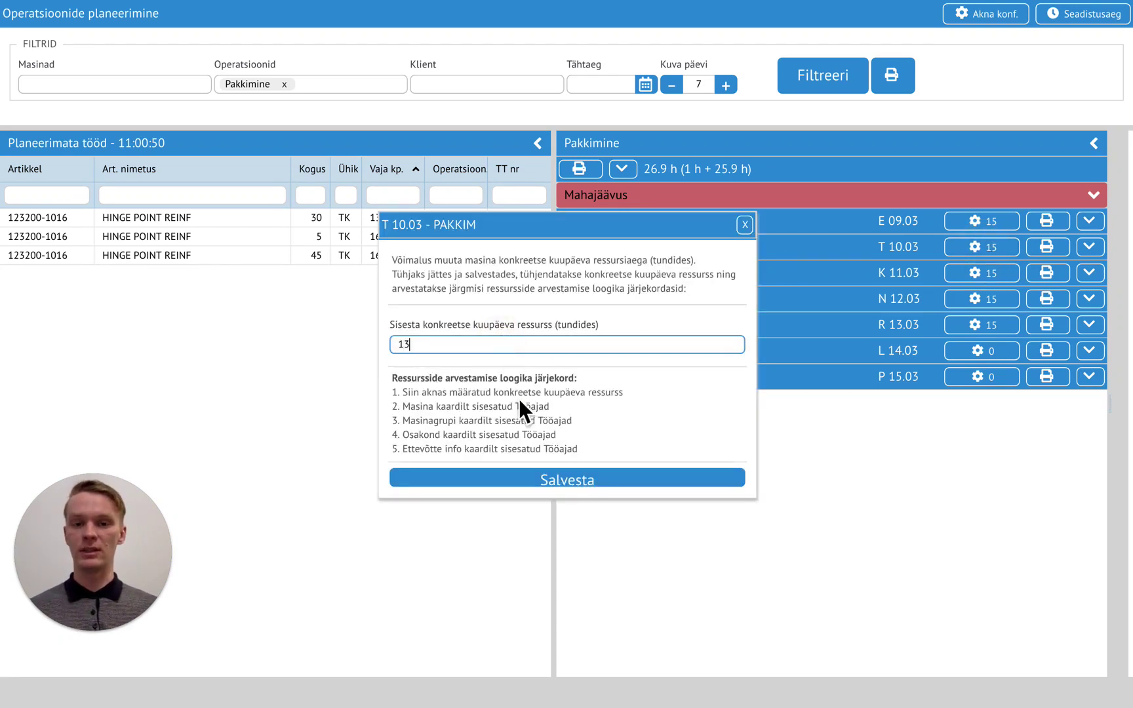
left_click(554, 481)
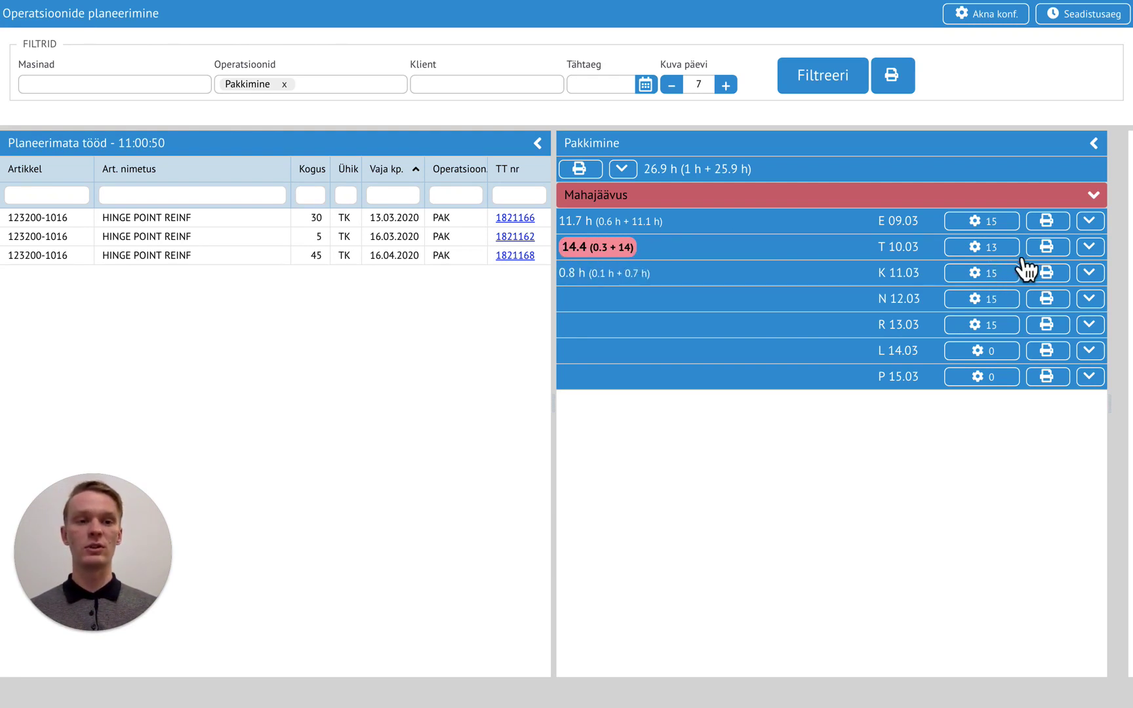
left_click(1098, 253)
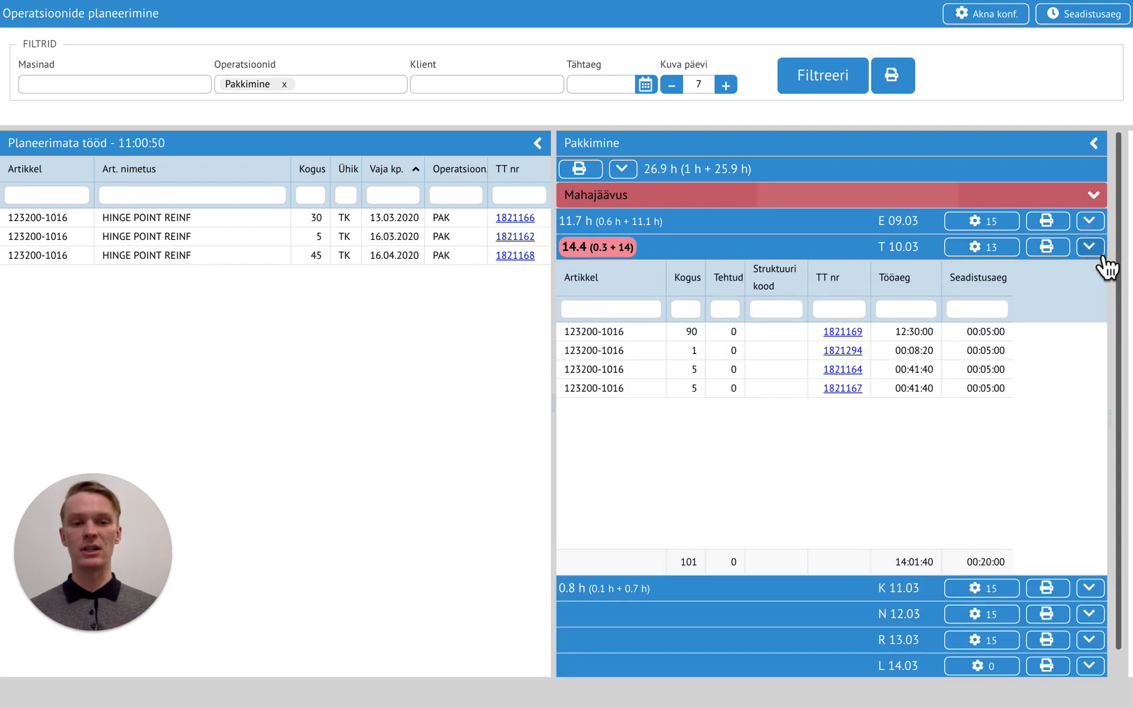
left_click(1090, 588)
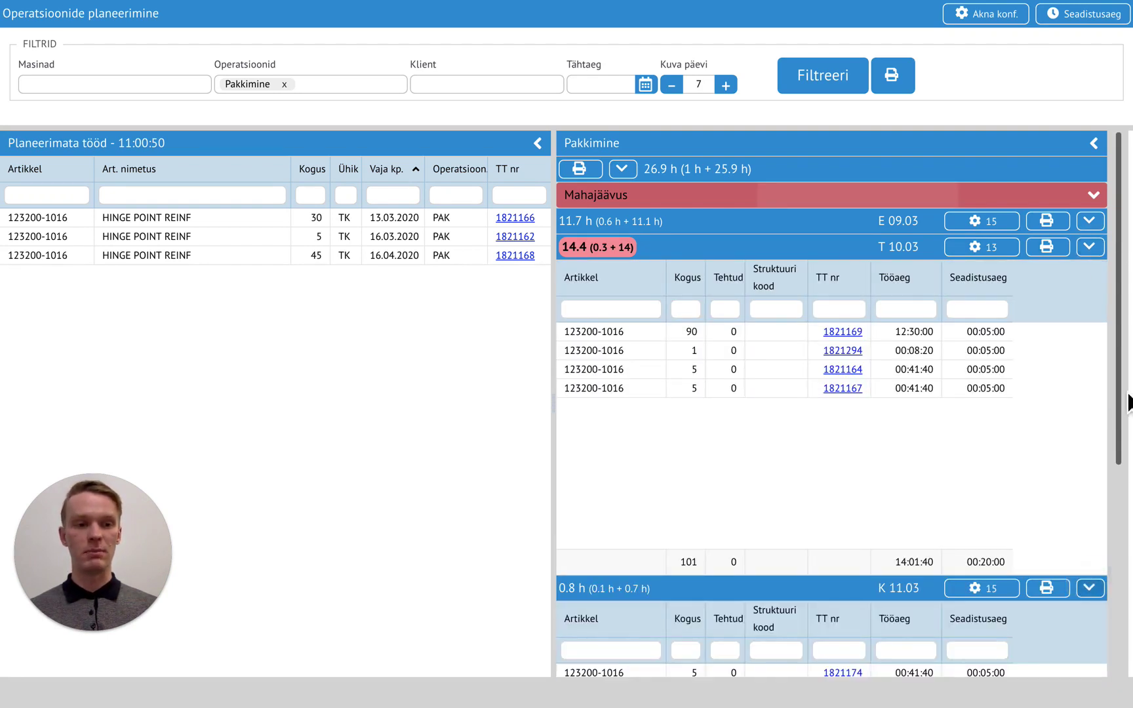
scroll(1122, 396, "down", 3)
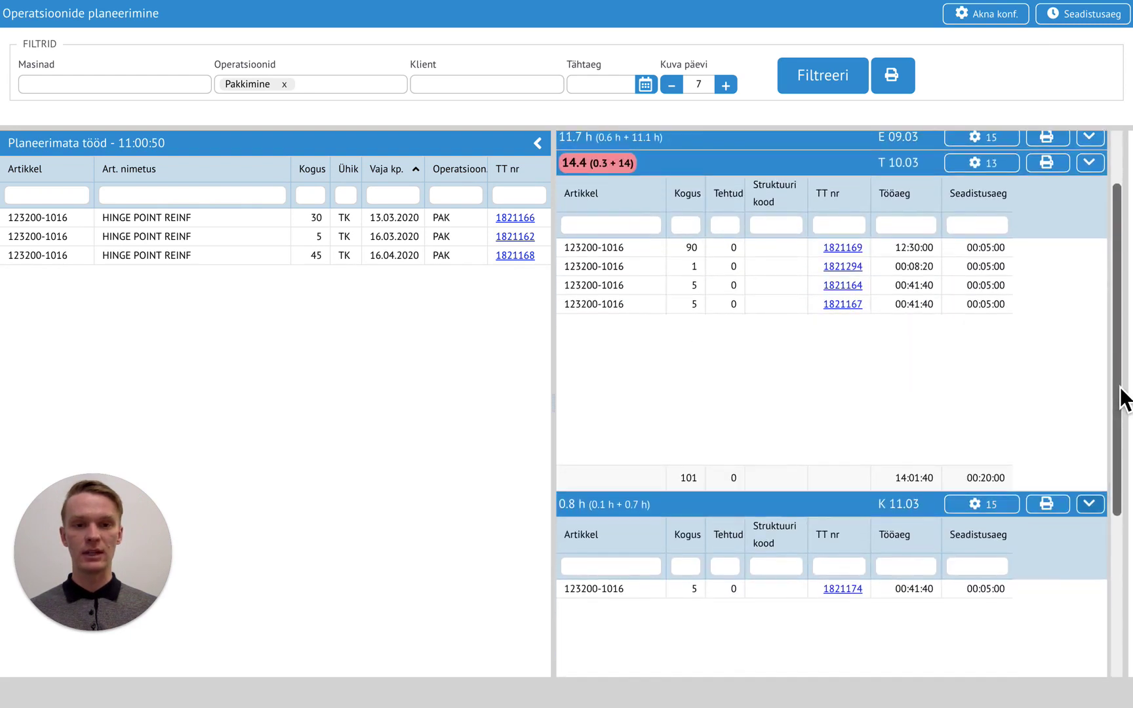
left_click(603, 288)
left_click(601, 304)
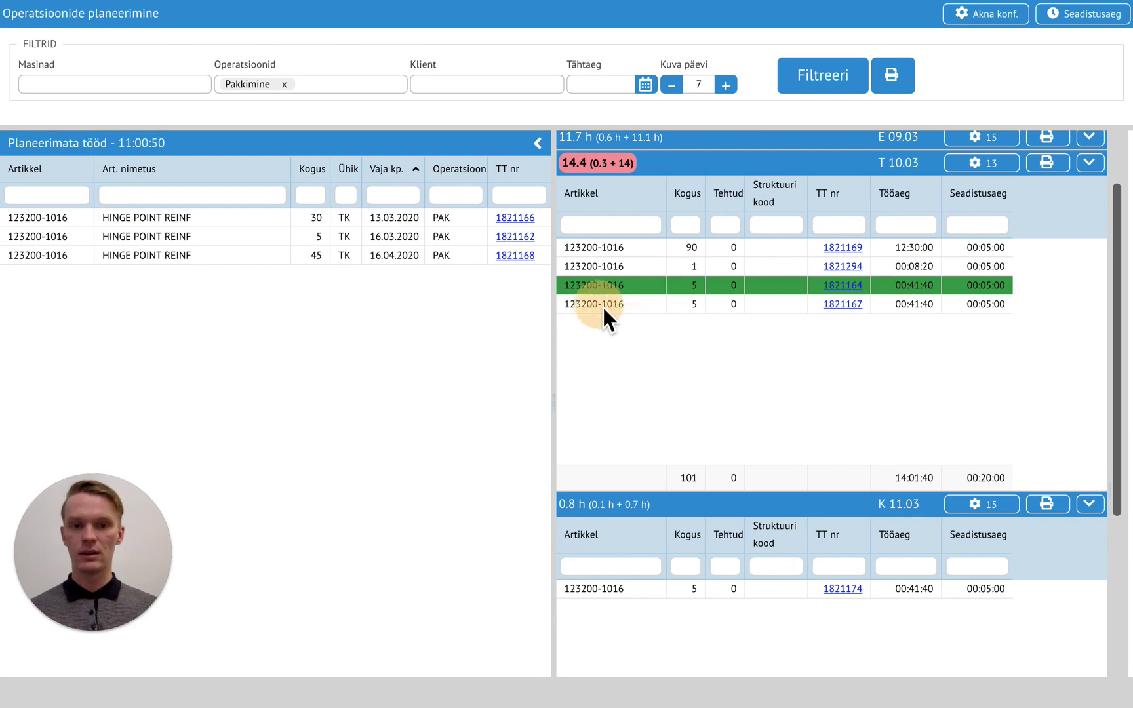
left_click_drag(602, 293, 620, 619)
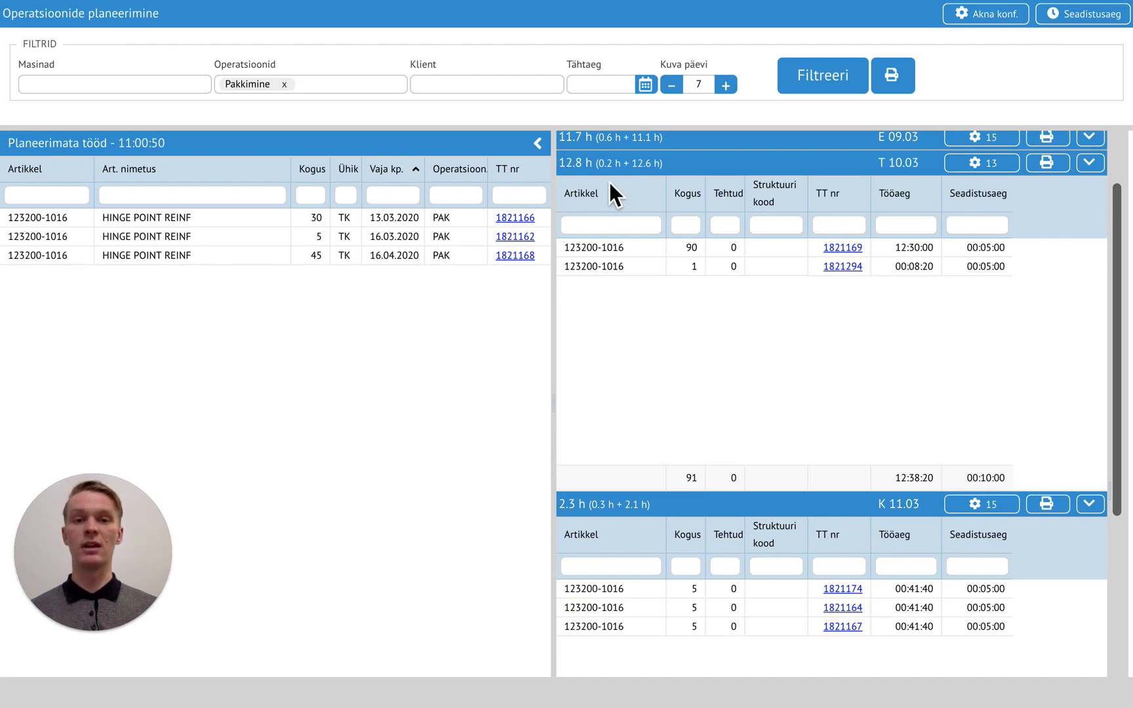
left_click(1098, 506)
scroll(1001, 415, "up", 1)
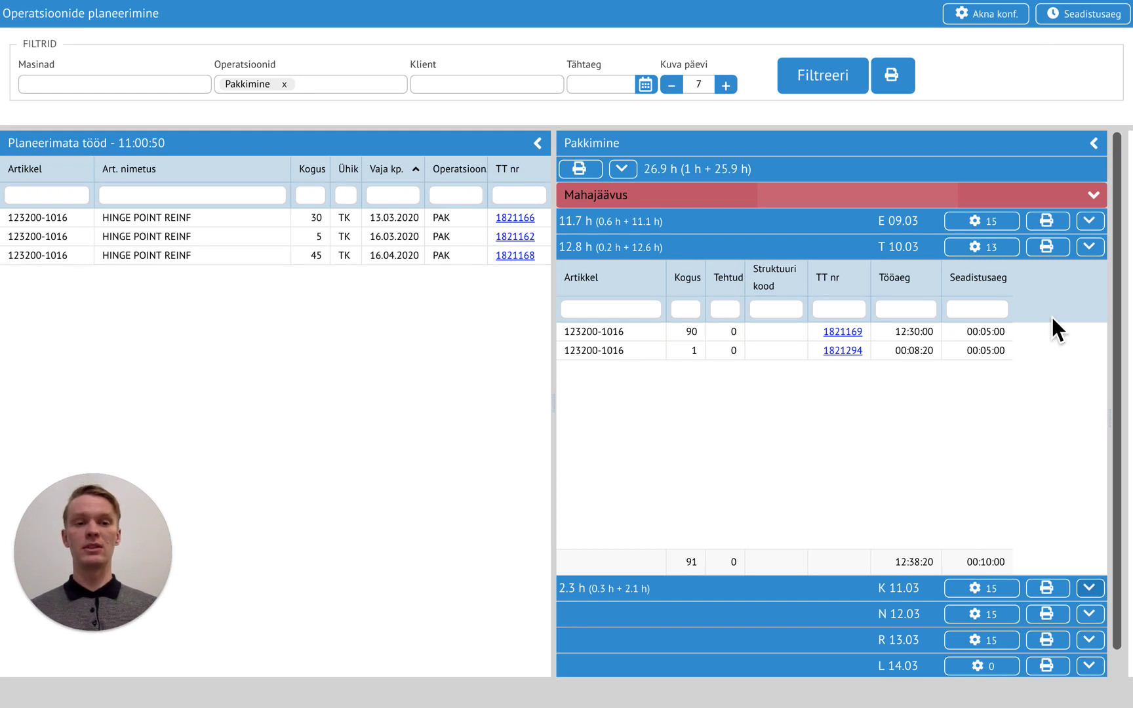
left_click(1091, 248)
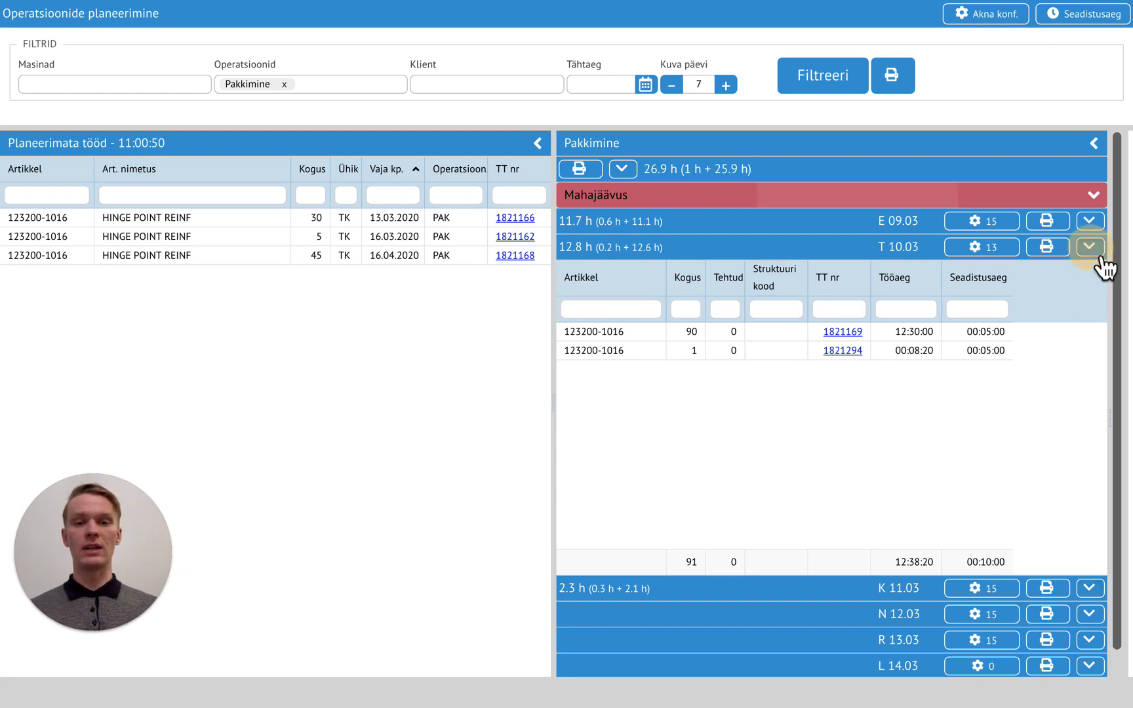
Step: Expand the jobs of E 09.03, and set the general operation setup time to 3 minutes and save it
left_click(1090, 222)
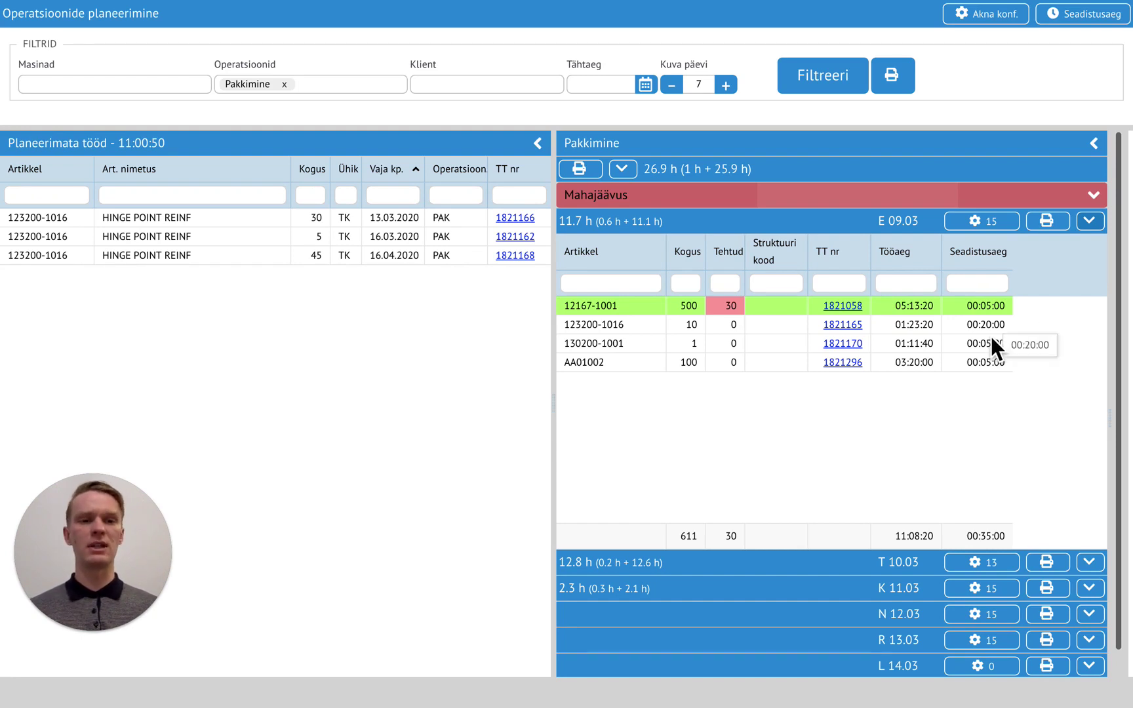
left_click(1072, 24)
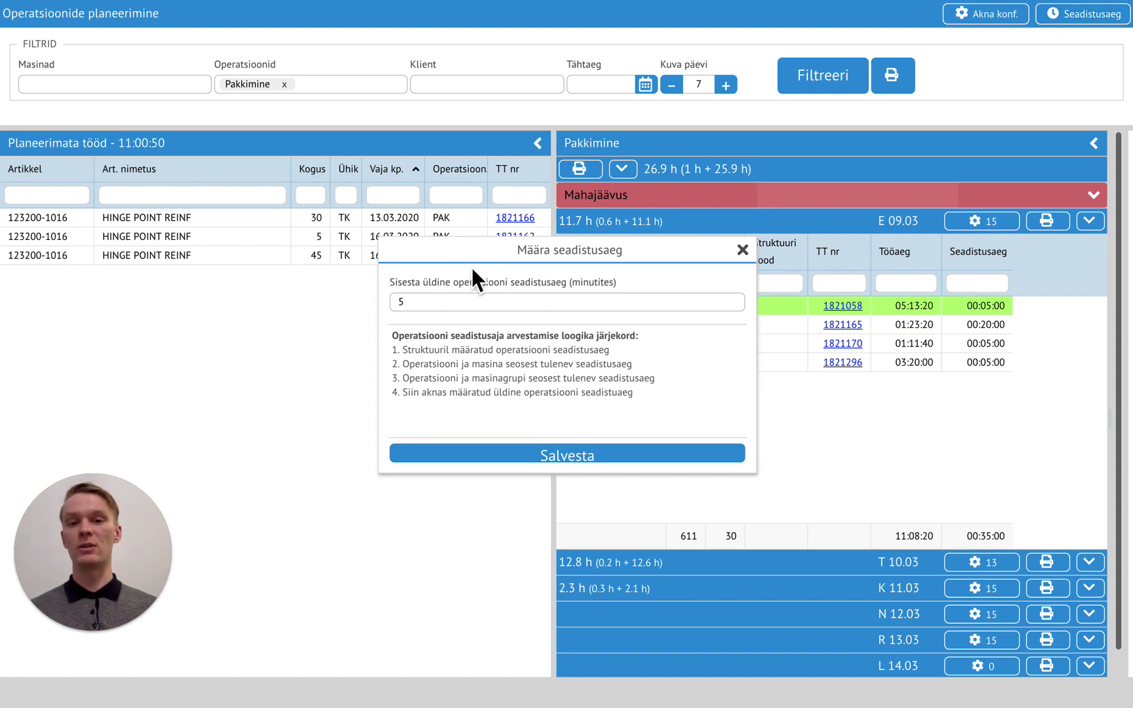
left_click(417, 305)
key("BackSpace")
type("3")
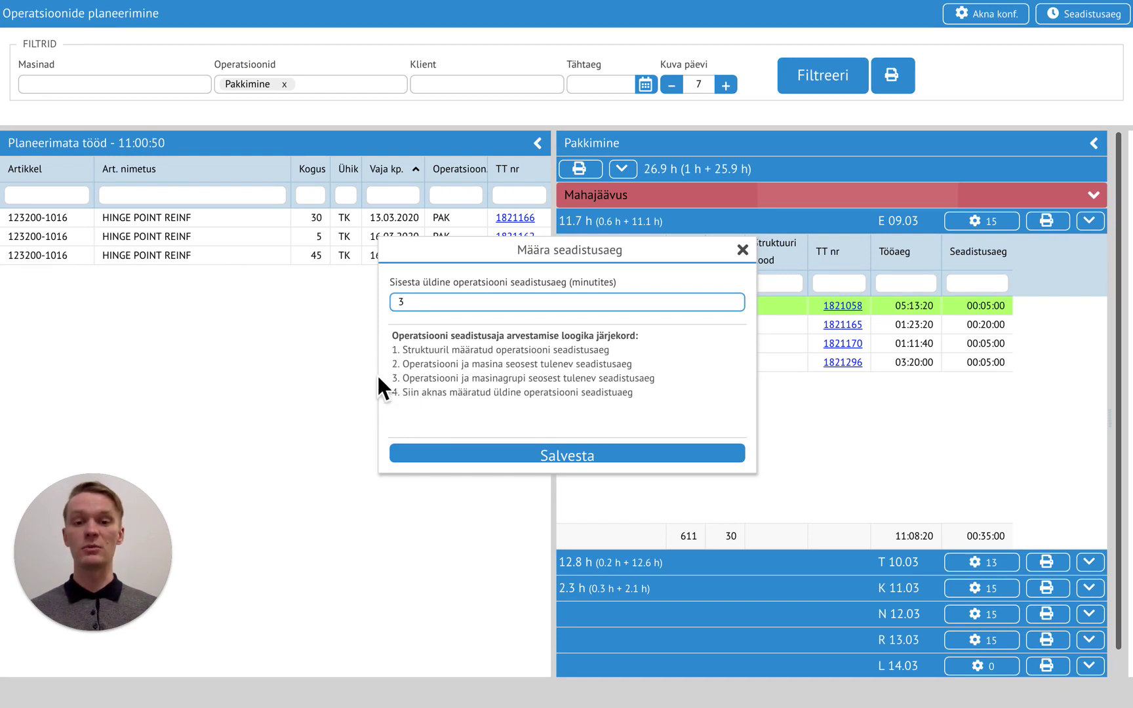
left_click(541, 457)
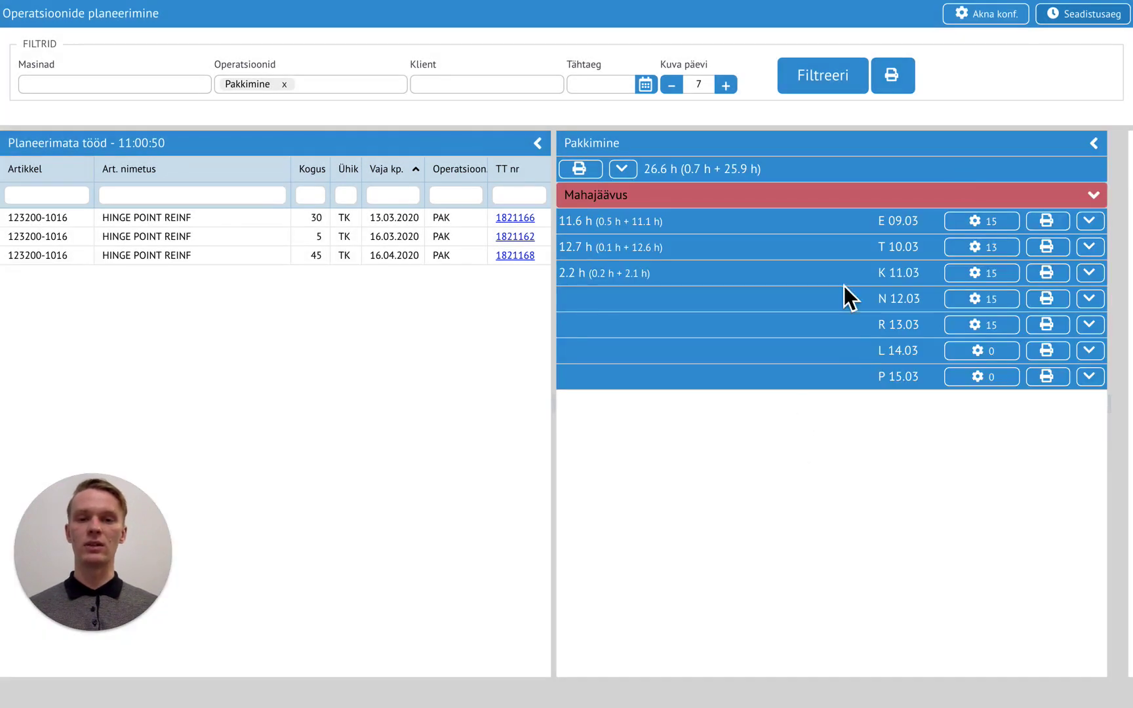
left_click(1089, 222)
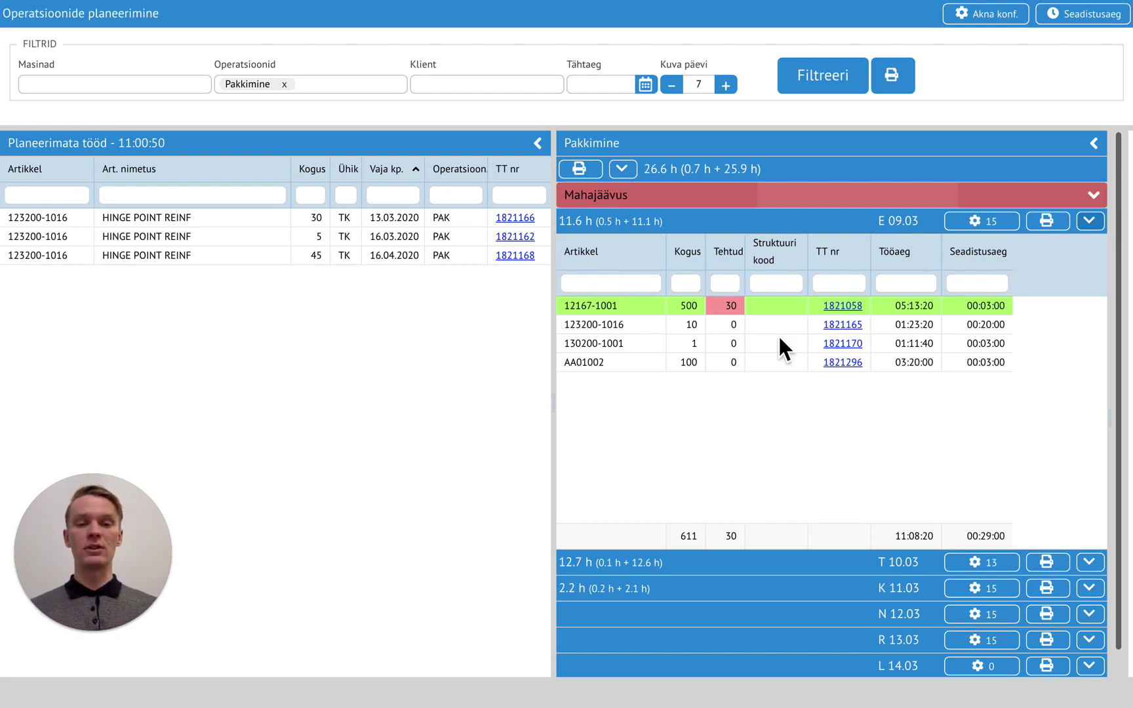
double_click(604, 328)
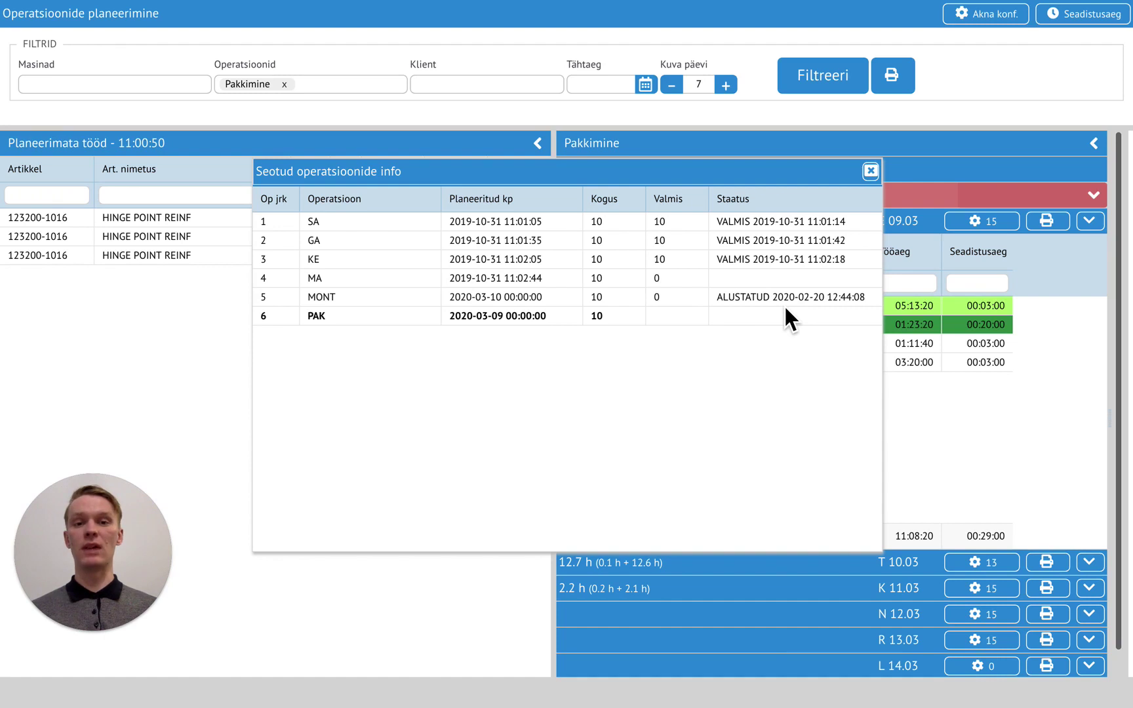
left_click(869, 172)
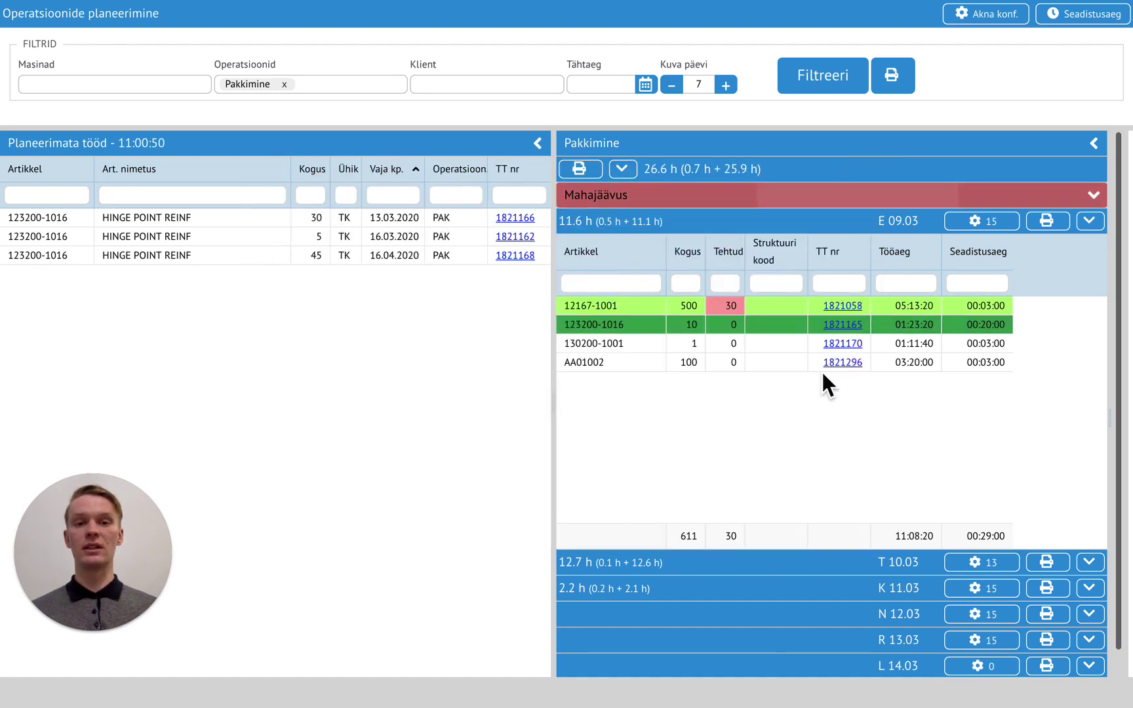